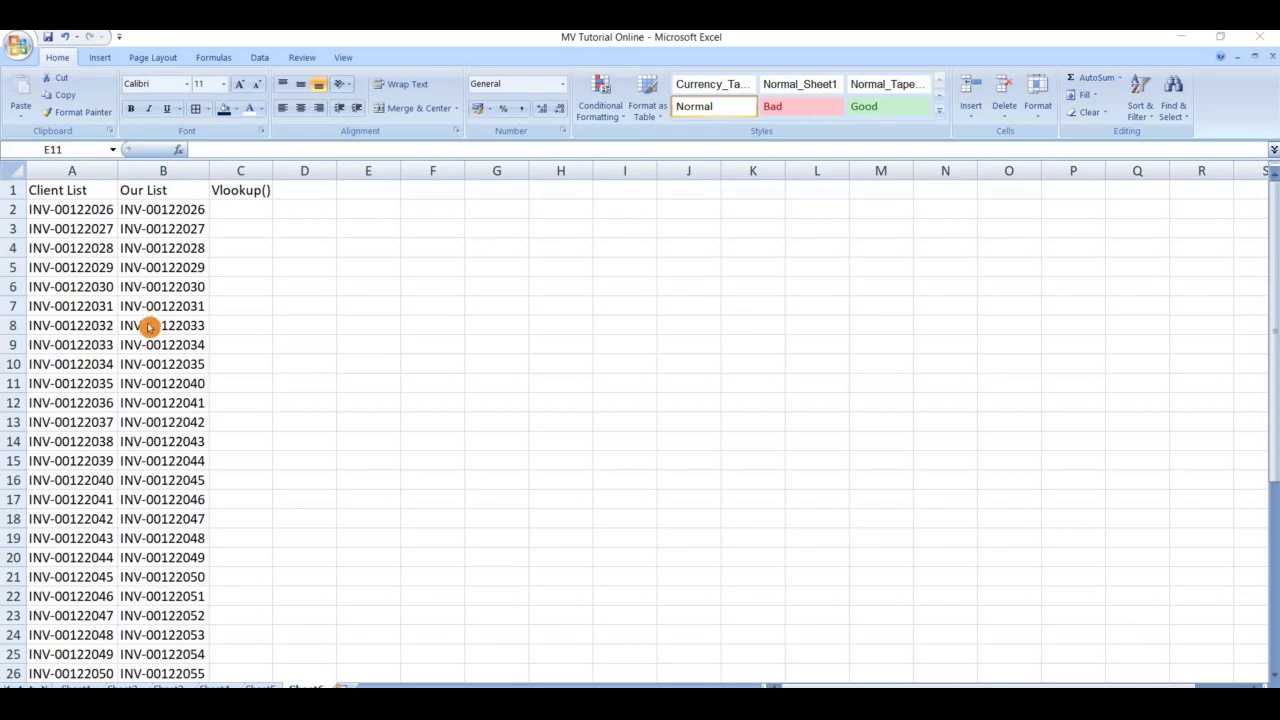
Enter =VLOOKUP(A2,B:B,1,False) in C2 to find invoice A2 in Our List column B.
scroll(146, 350, "down", 5)
scroll(146, 360, "down", 2)
scroll(148, 364, "down", 1)
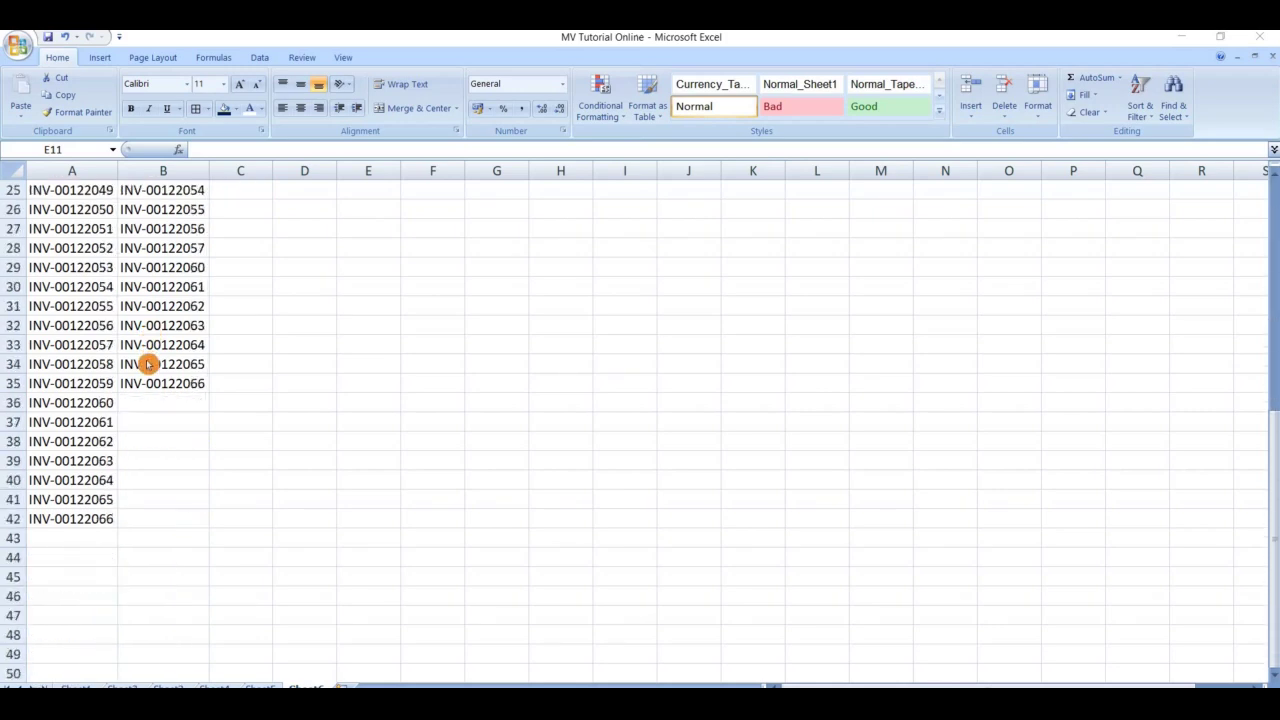
scroll(146, 364, "up", 4)
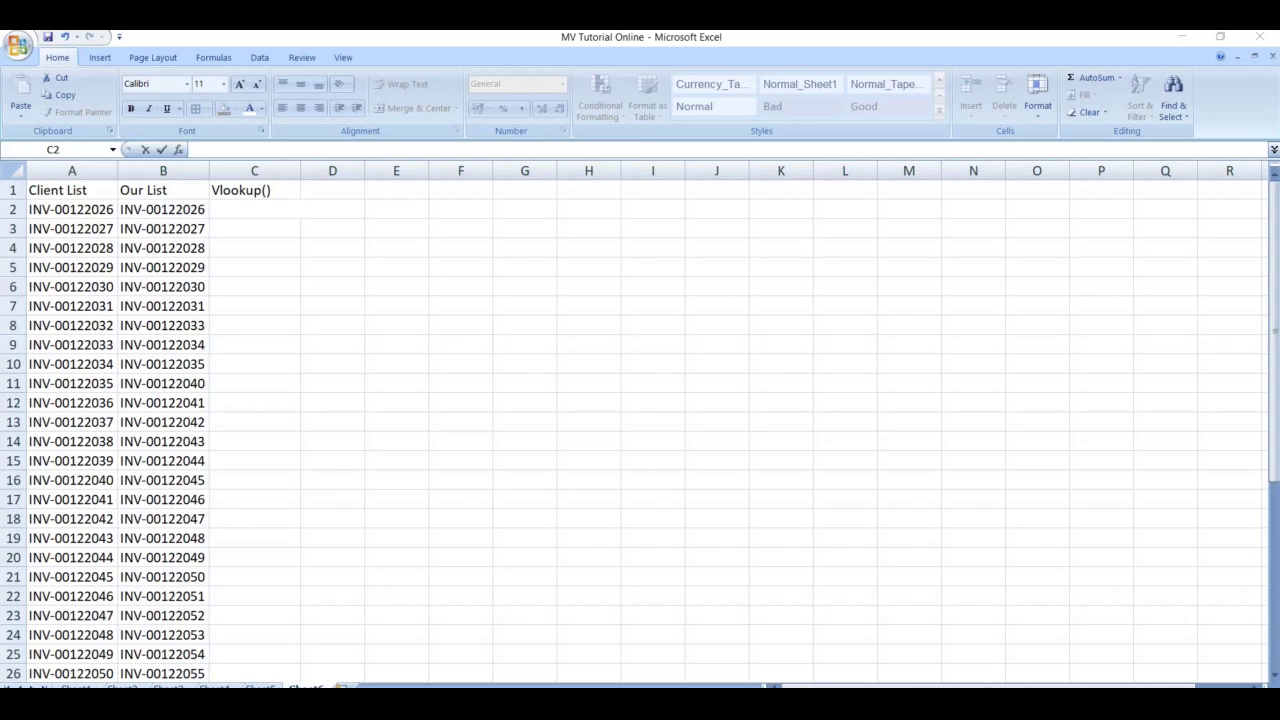
double_click(231, 207)
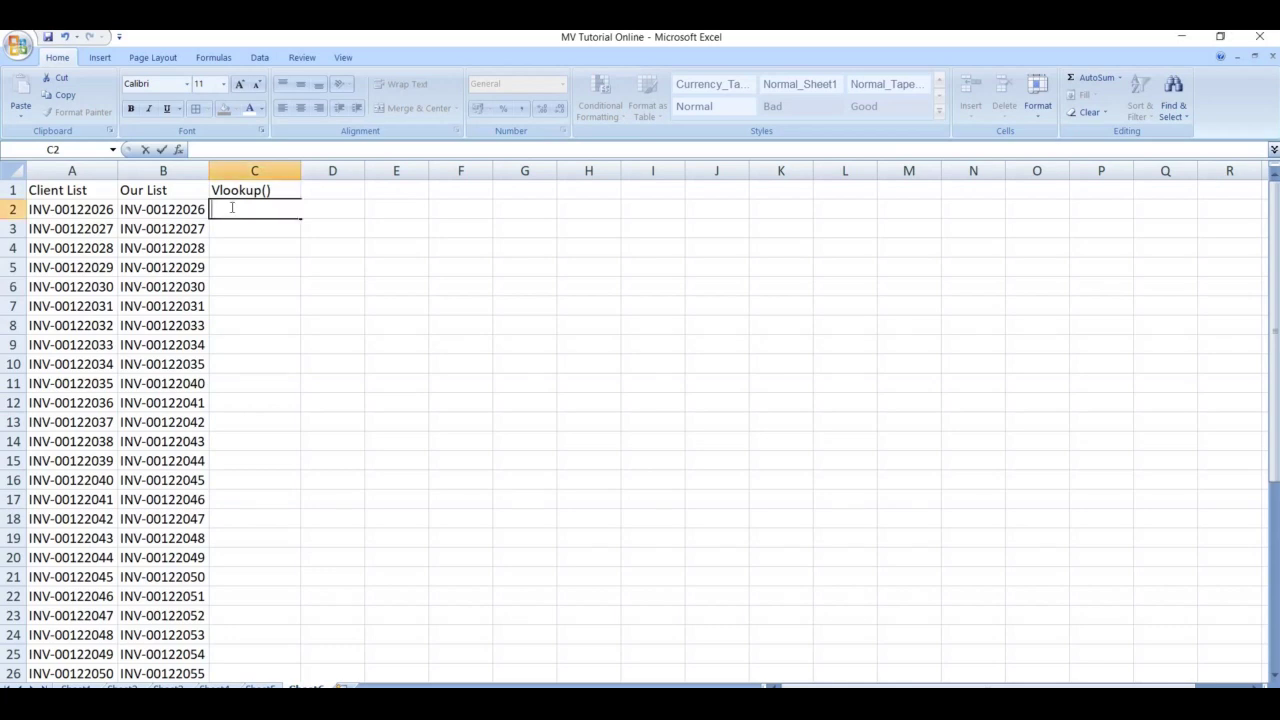
type("=vloo")
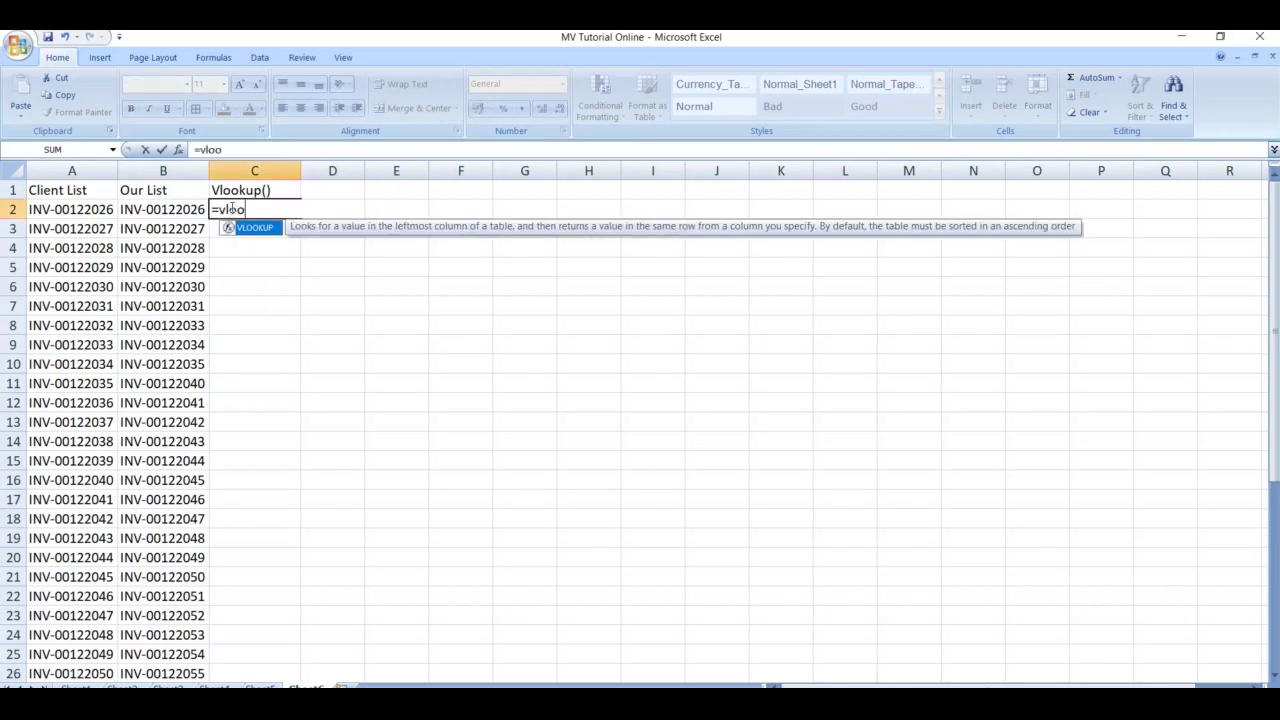
type("kup")
left_click(252, 231)
left_click(252, 229)
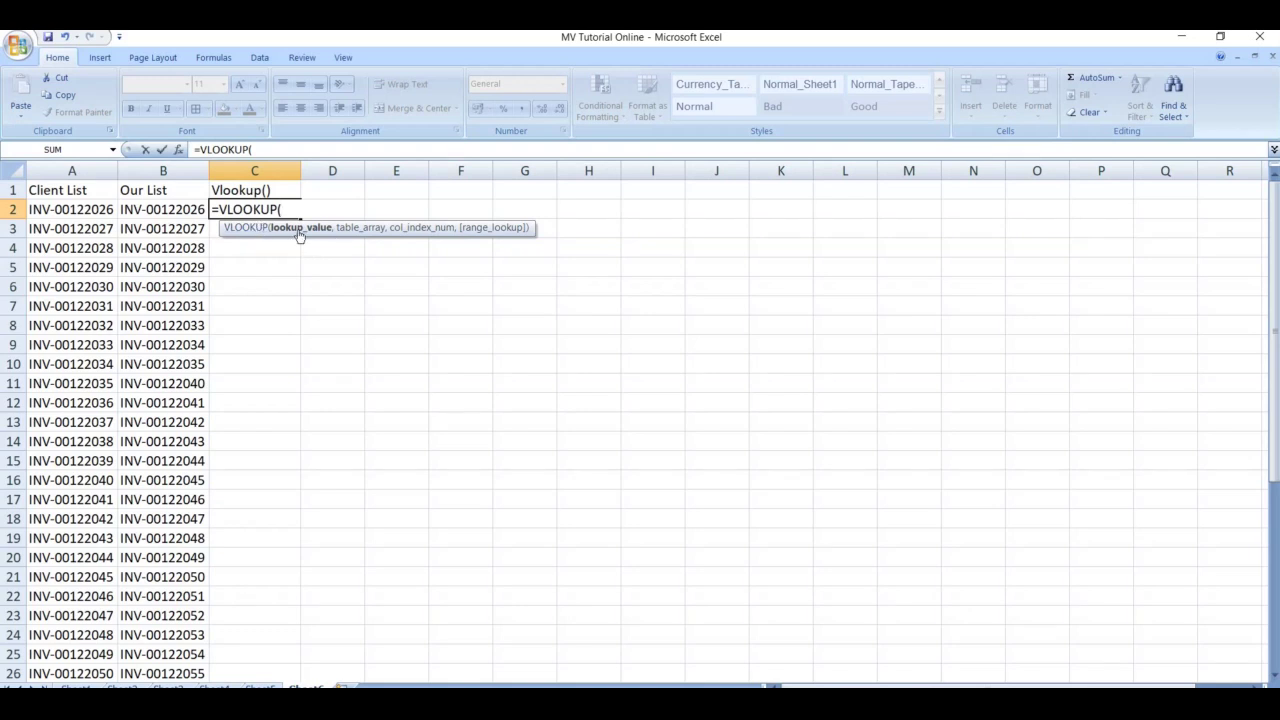
left_click(96, 210)
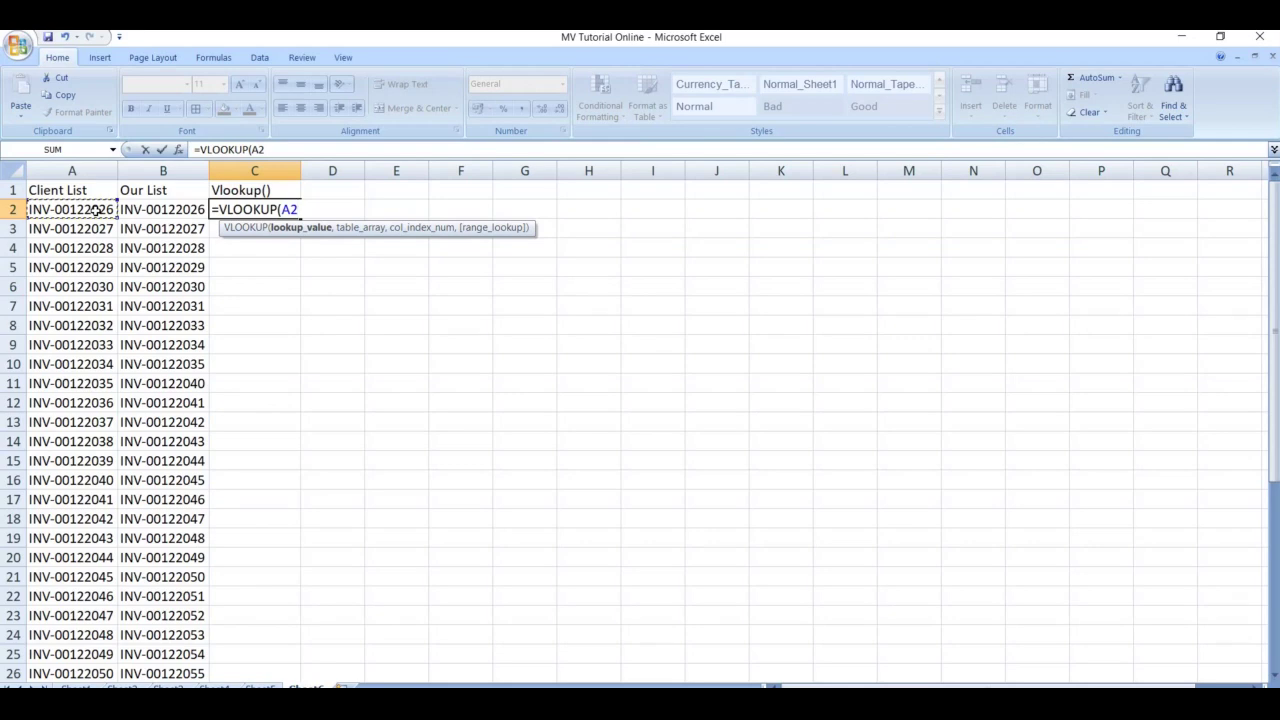
type(",")
left_click(162, 172)
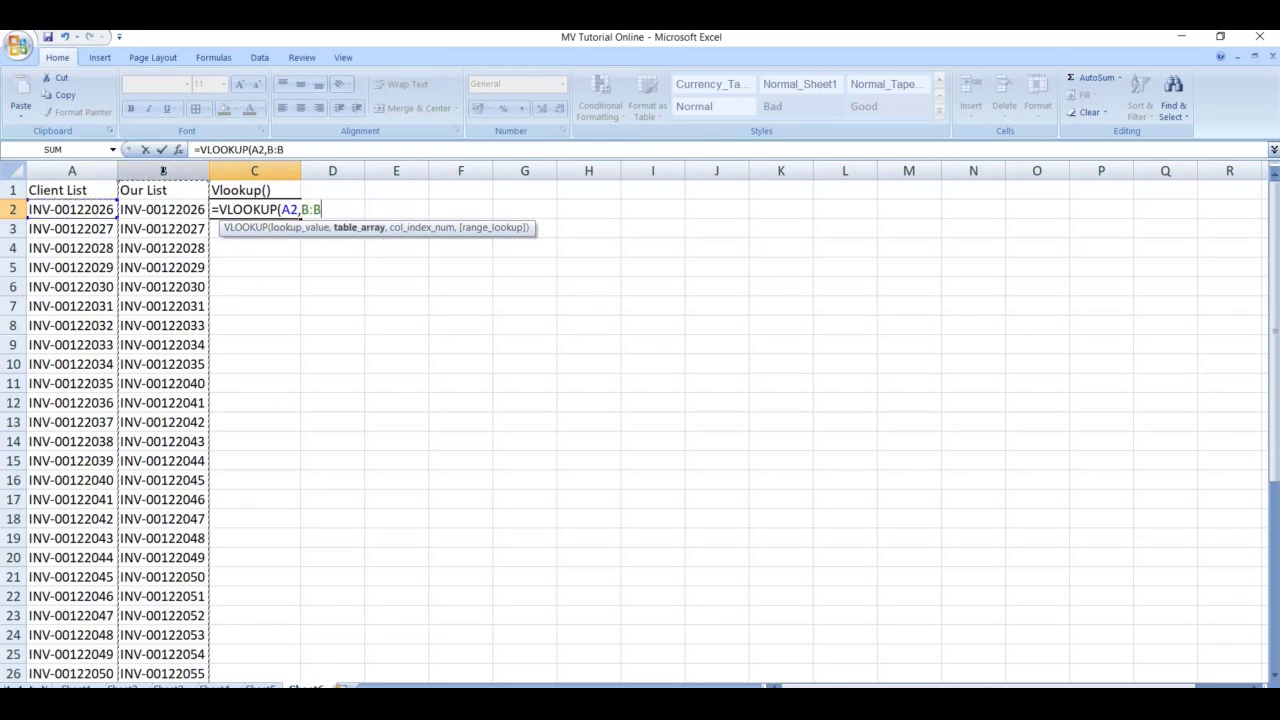
type(",")
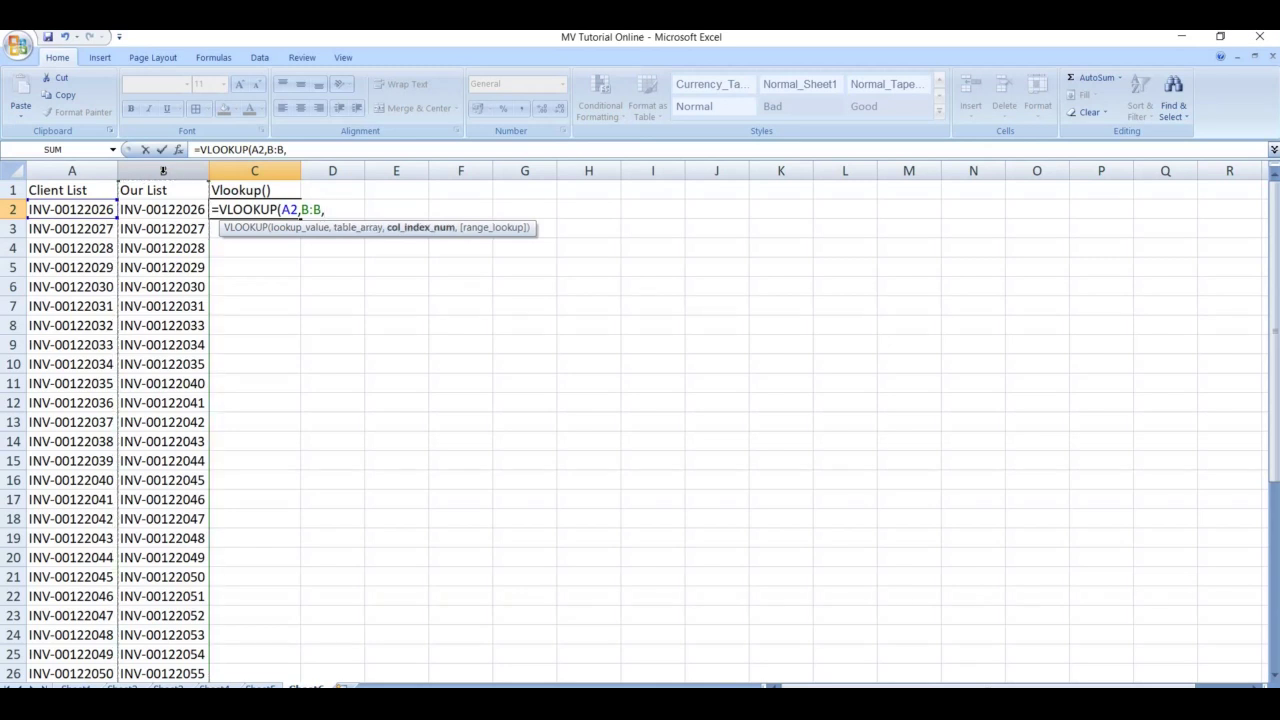
type("1")
type(",")
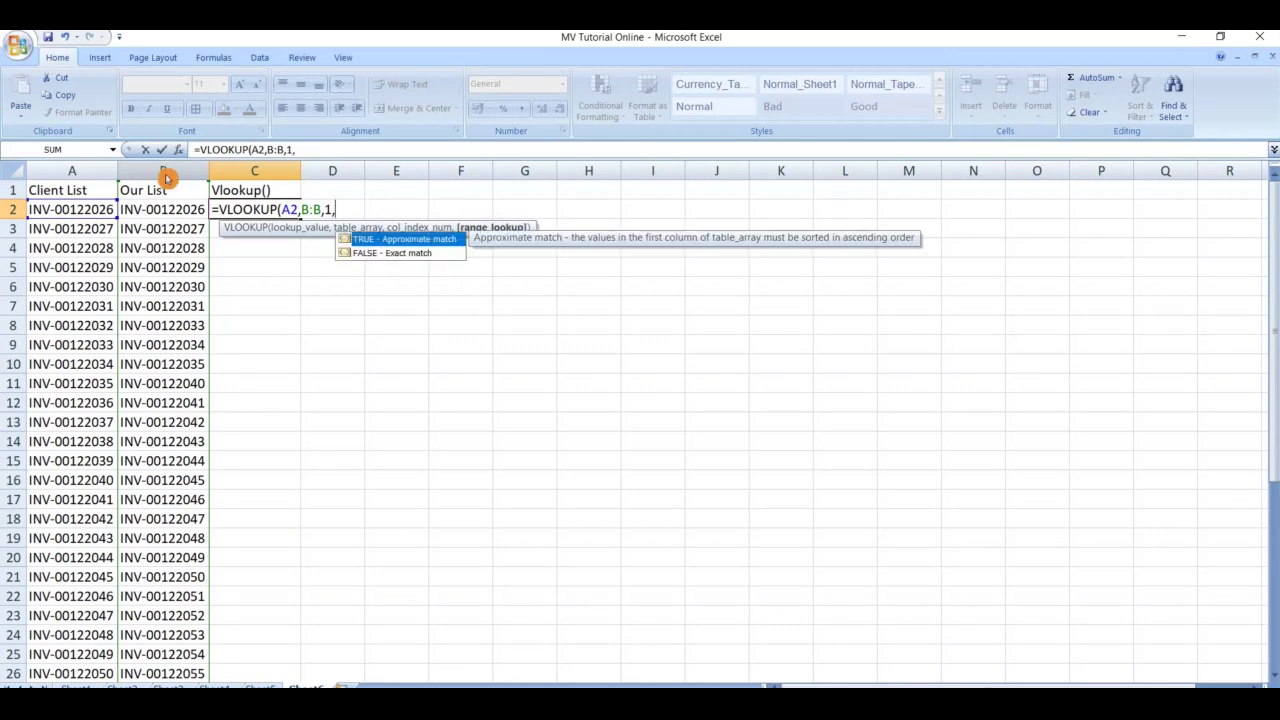
type("False")
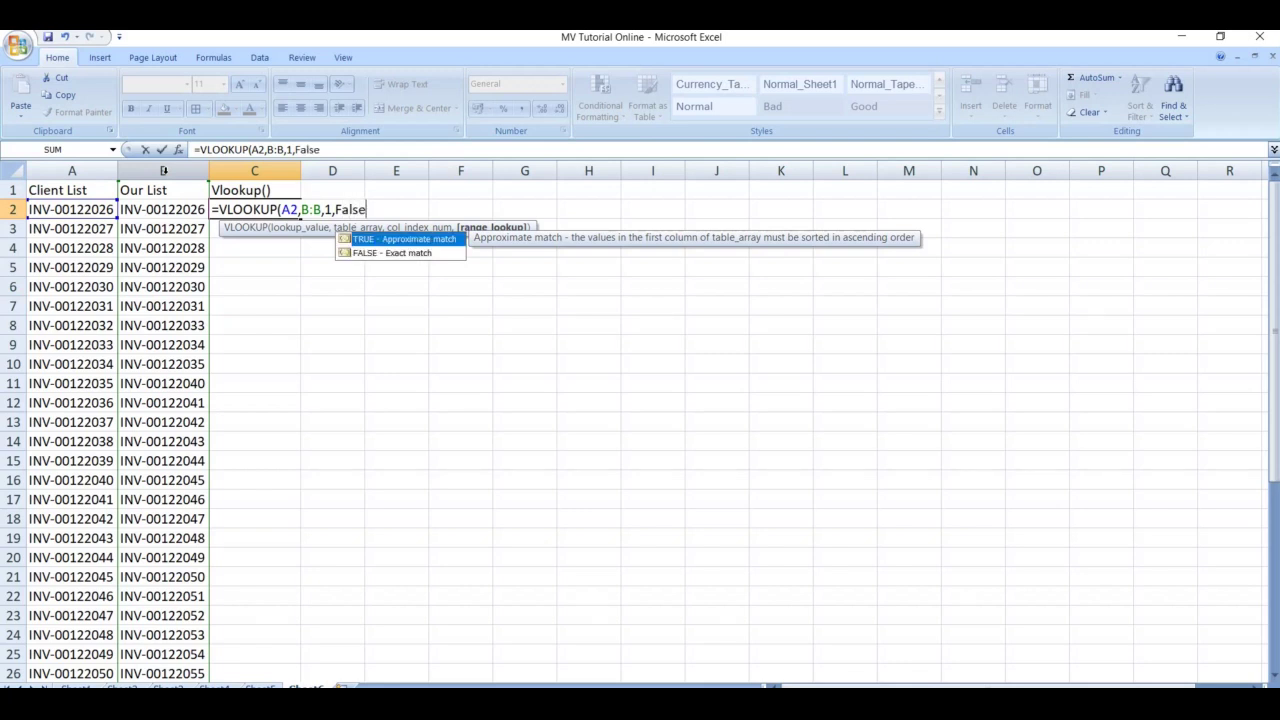
type(")")
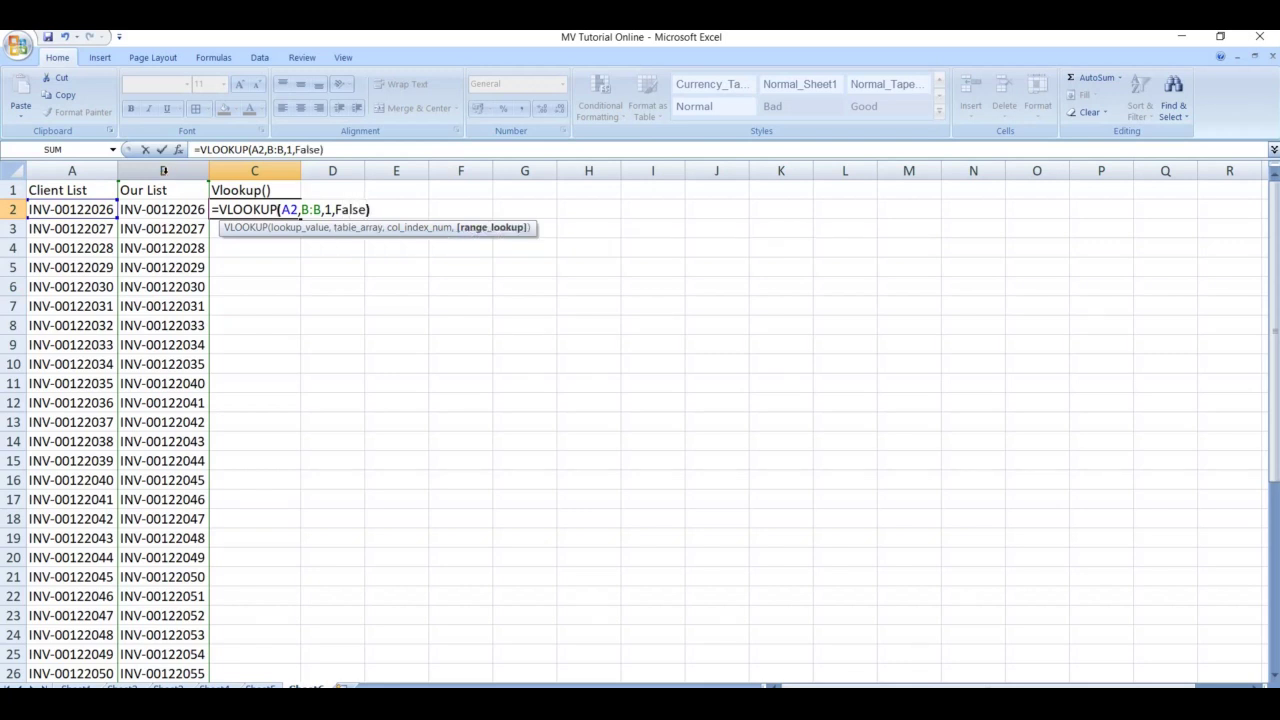
Commit the C2 lookup formula and fill it down column C to the list's end.
key("Return")
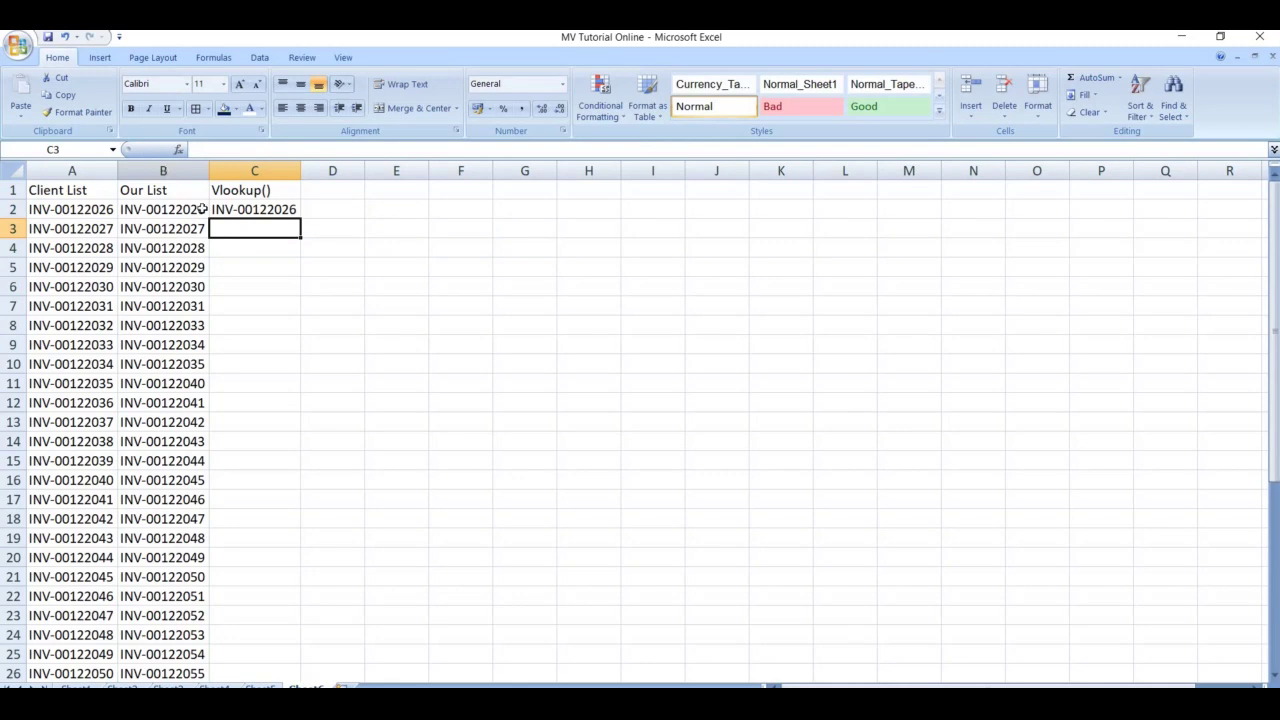
left_click(287, 208)
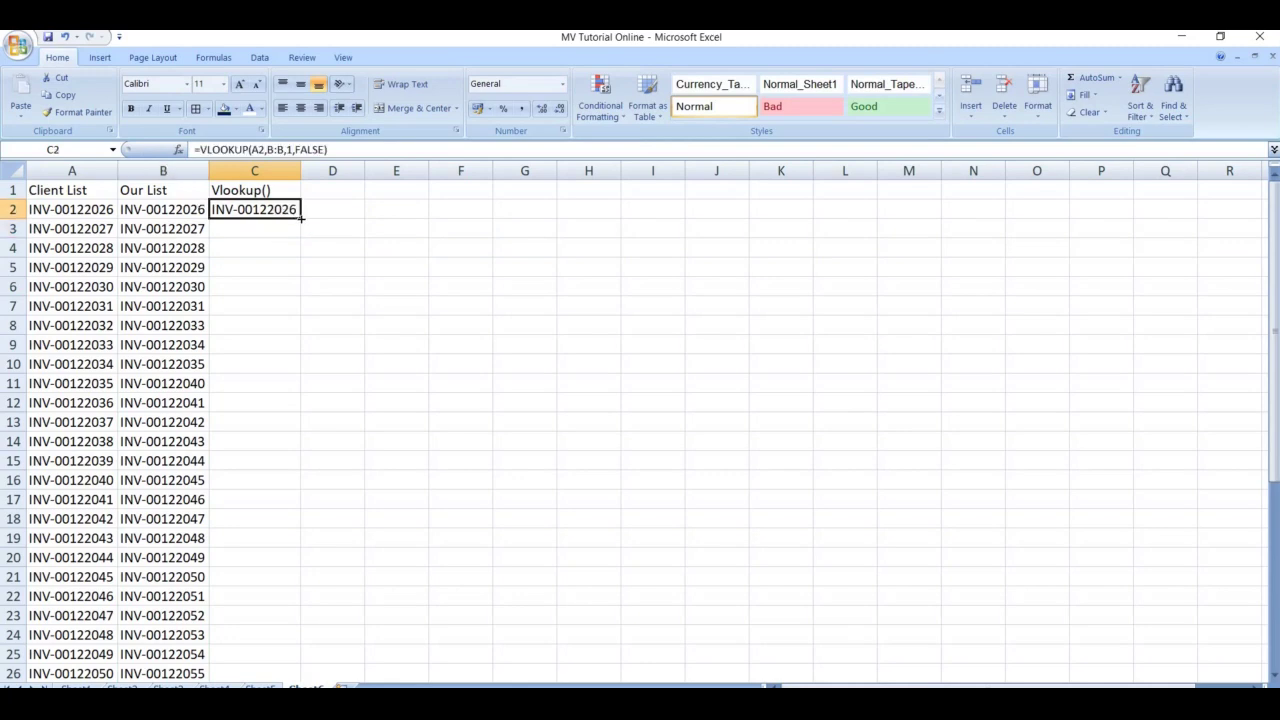
left_click_drag(300, 217, 285, 568)
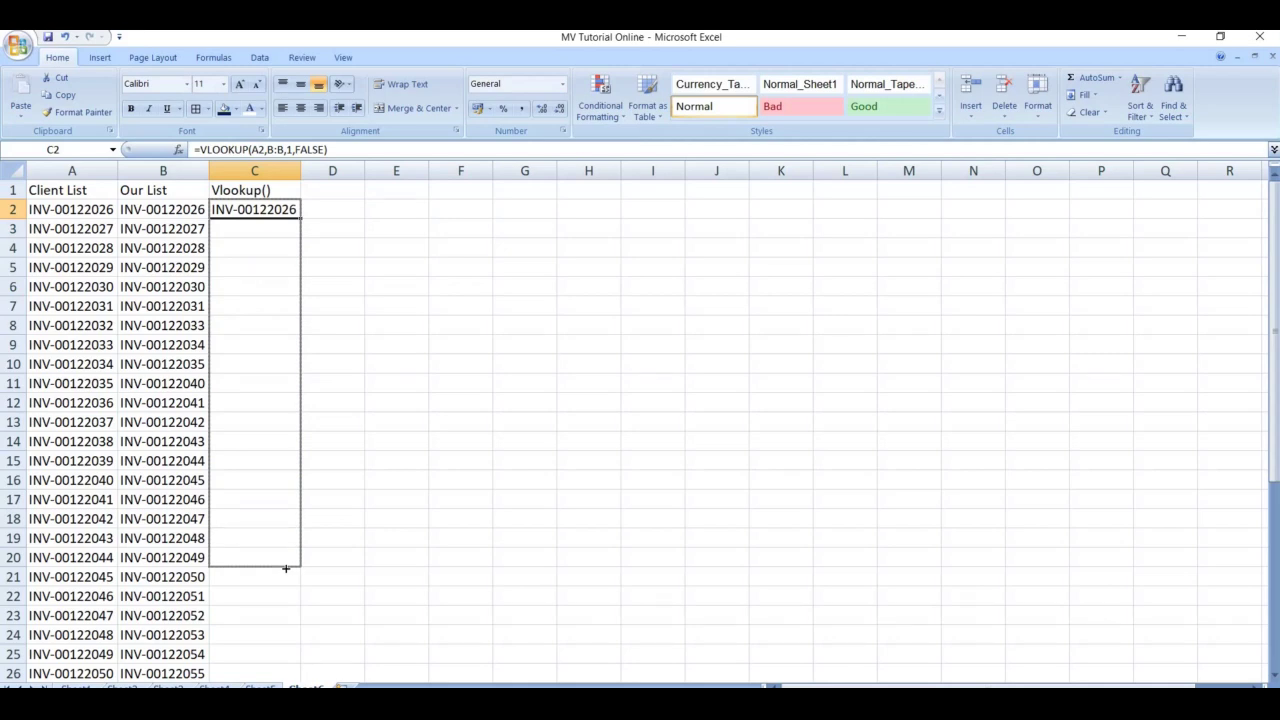
left_click_drag(285, 568, 198, 654)
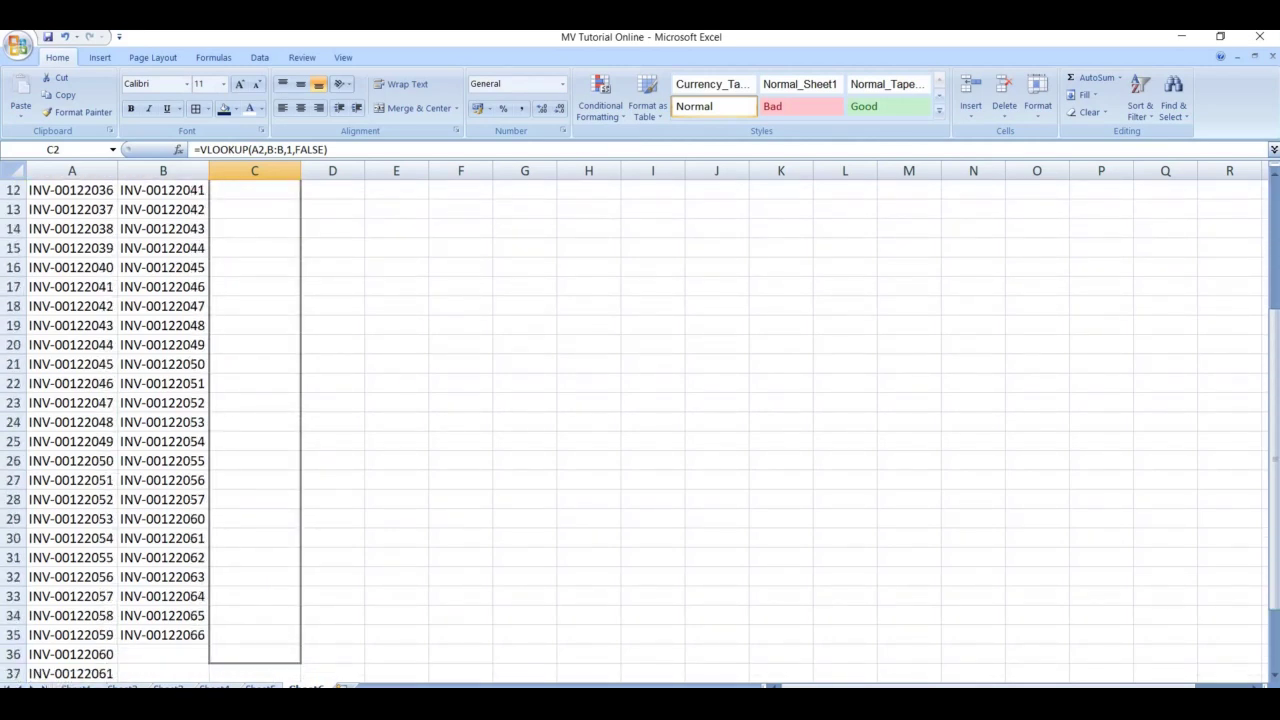
left_click_drag(254, 662, 309, 623)
scroll(331, 466, "up", 6)
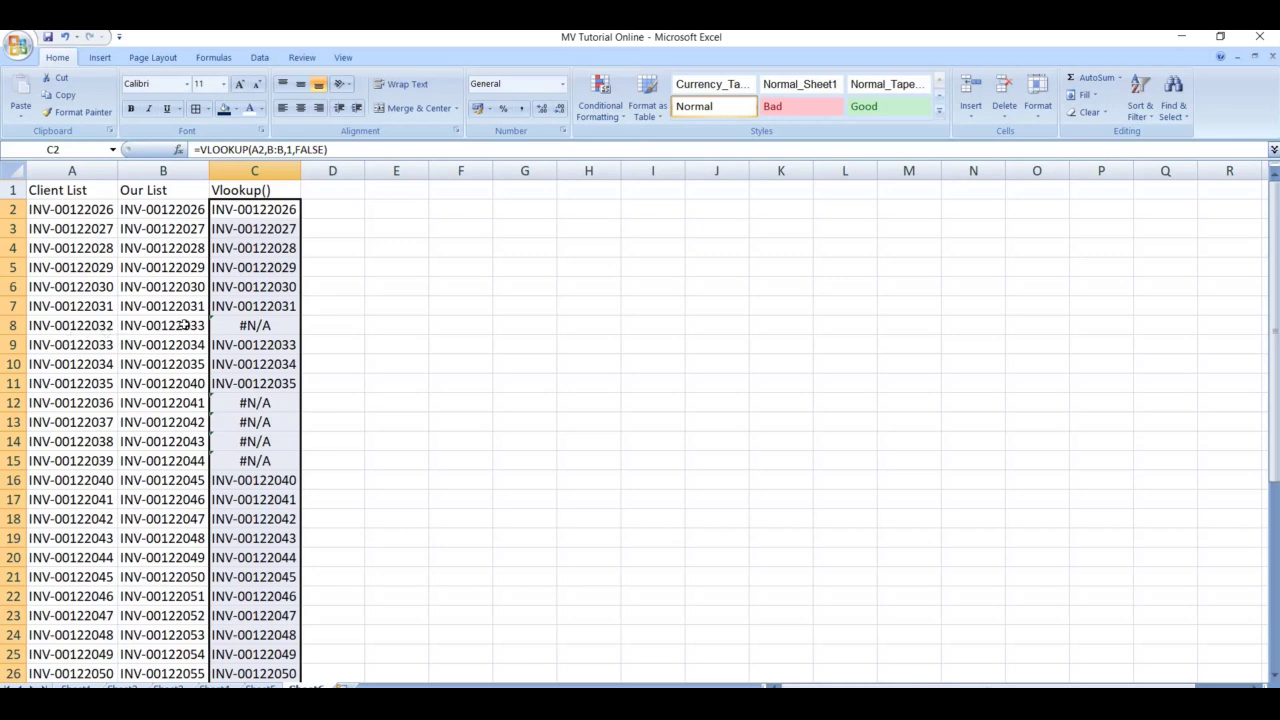
Select invoices A12:A15, whose lookups return #N/A.
scroll(185, 325, "down", 1)
scroll(185, 325, "down", 1)
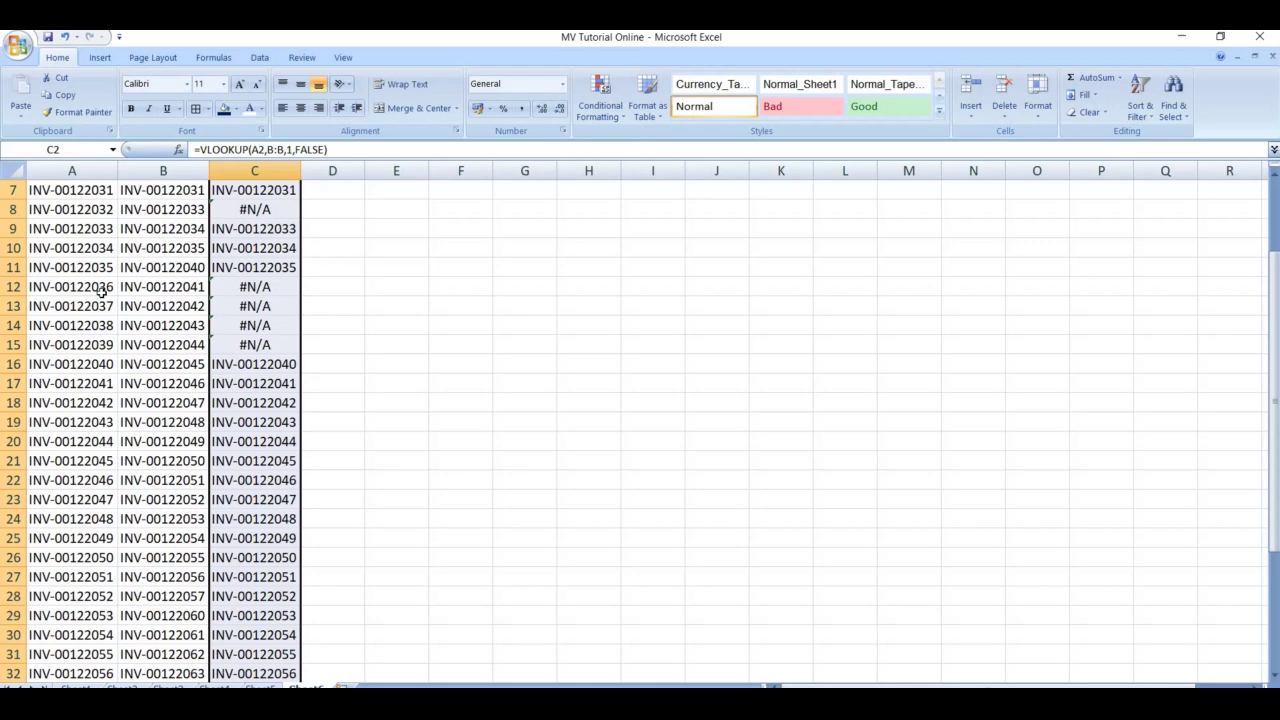
left_click_drag(101, 290, 90, 344)
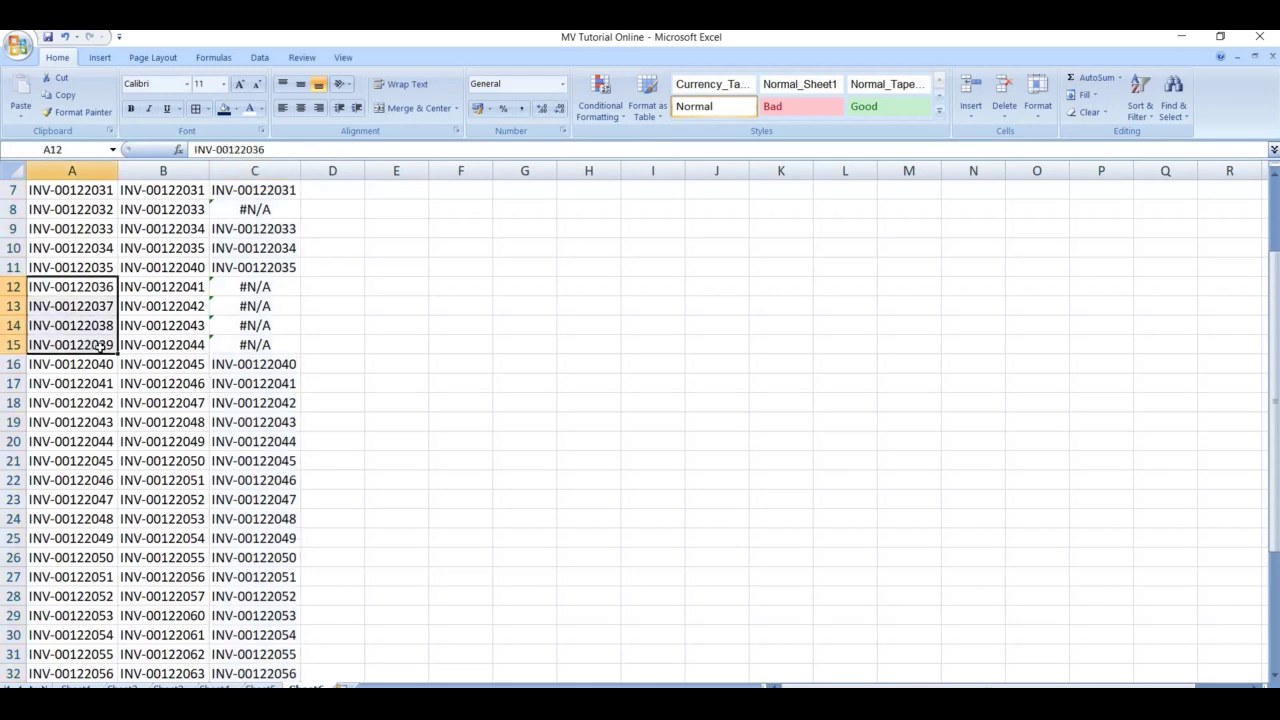
scroll(130, 368, "down", 1)
scroll(130, 368, "down", 3)
scroll(130, 368, "up", 4)
scroll(132, 371, "up", 2)
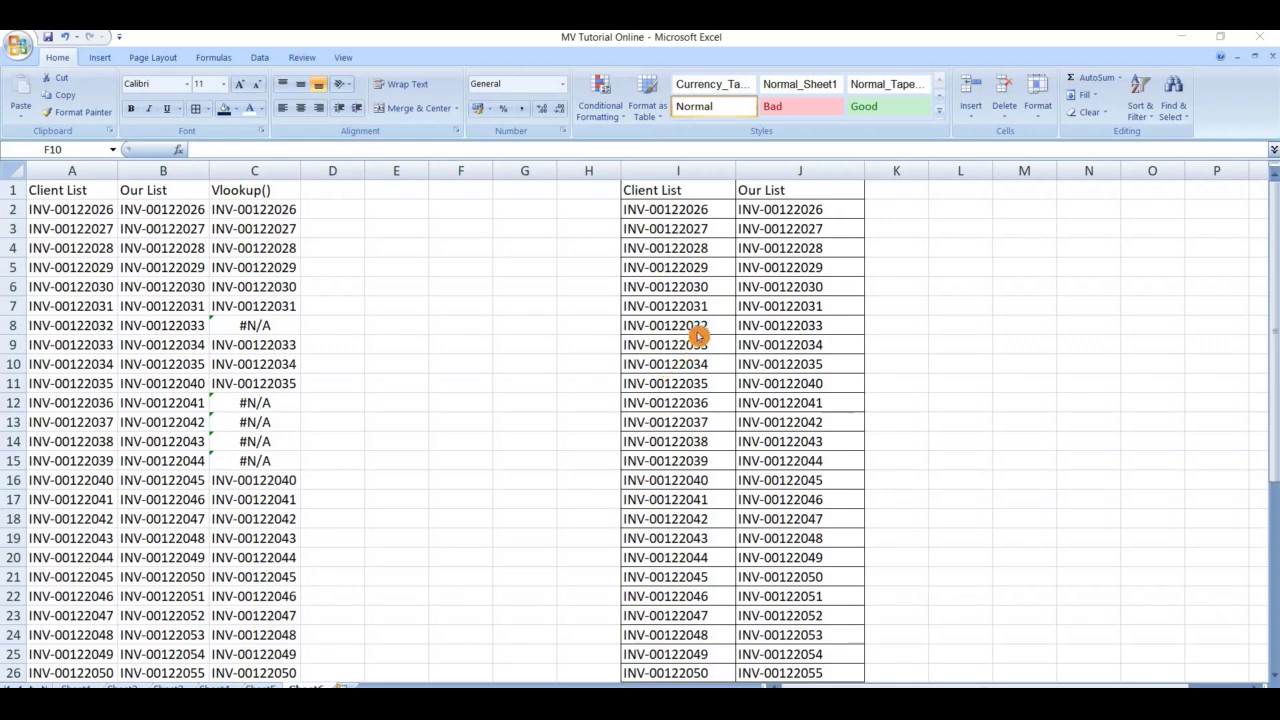
Select both invoice lists from I1 to J35 and bring up Conditional Formatting.
left_click_drag(680, 191, 757, 191)
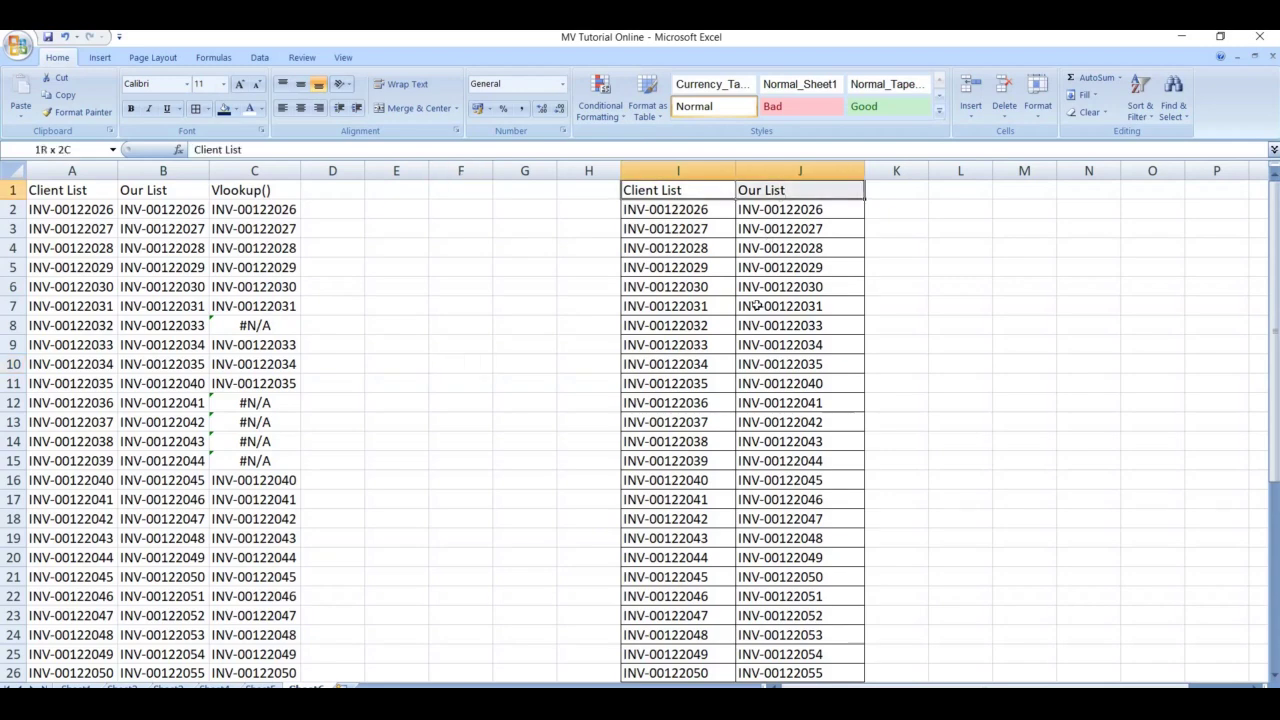
mouse_move(757, 306)
left_mouse_down()
mouse_move(862, 678)
mouse_move(764, 647)
left_mouse_up()
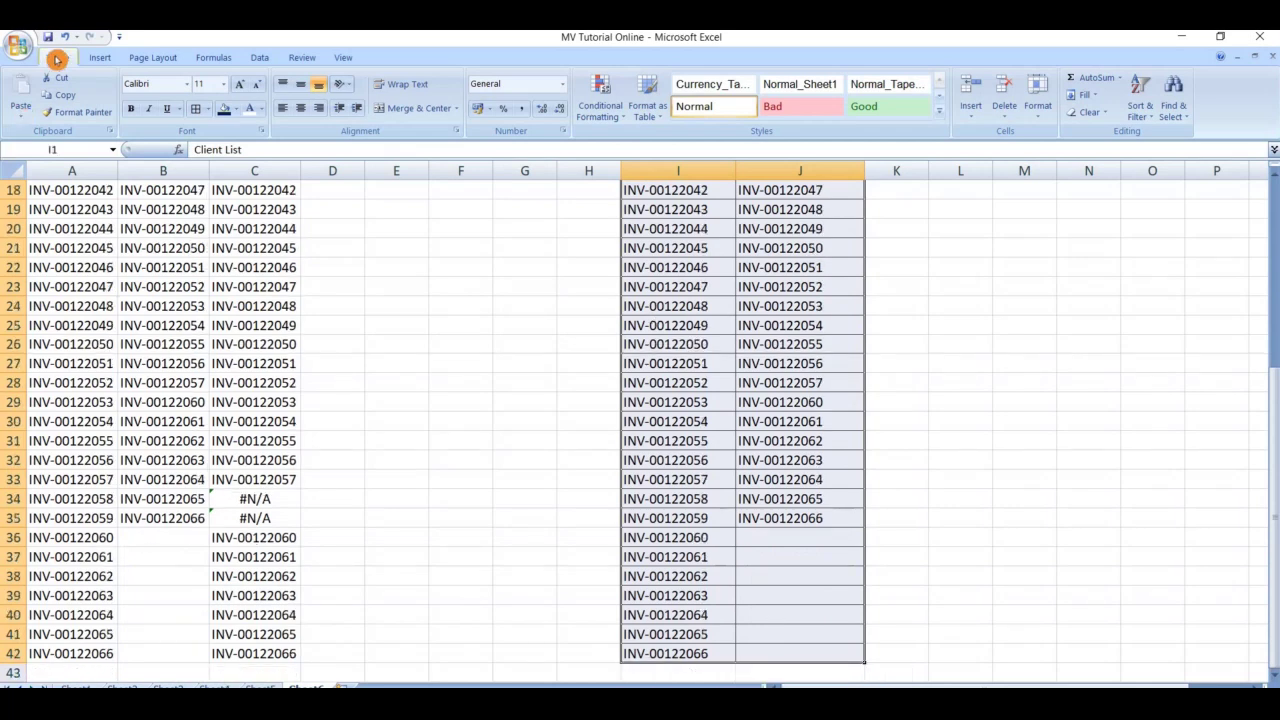
left_click(604, 116)
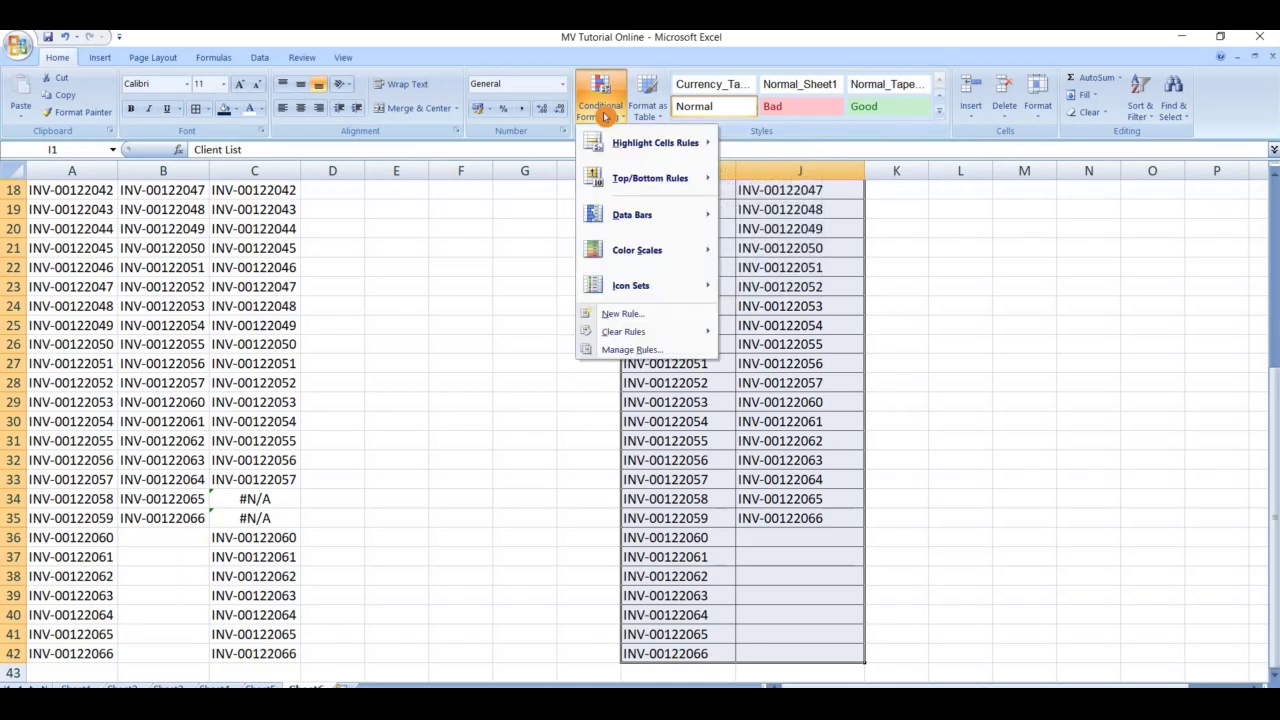
mouse_move(655, 143)
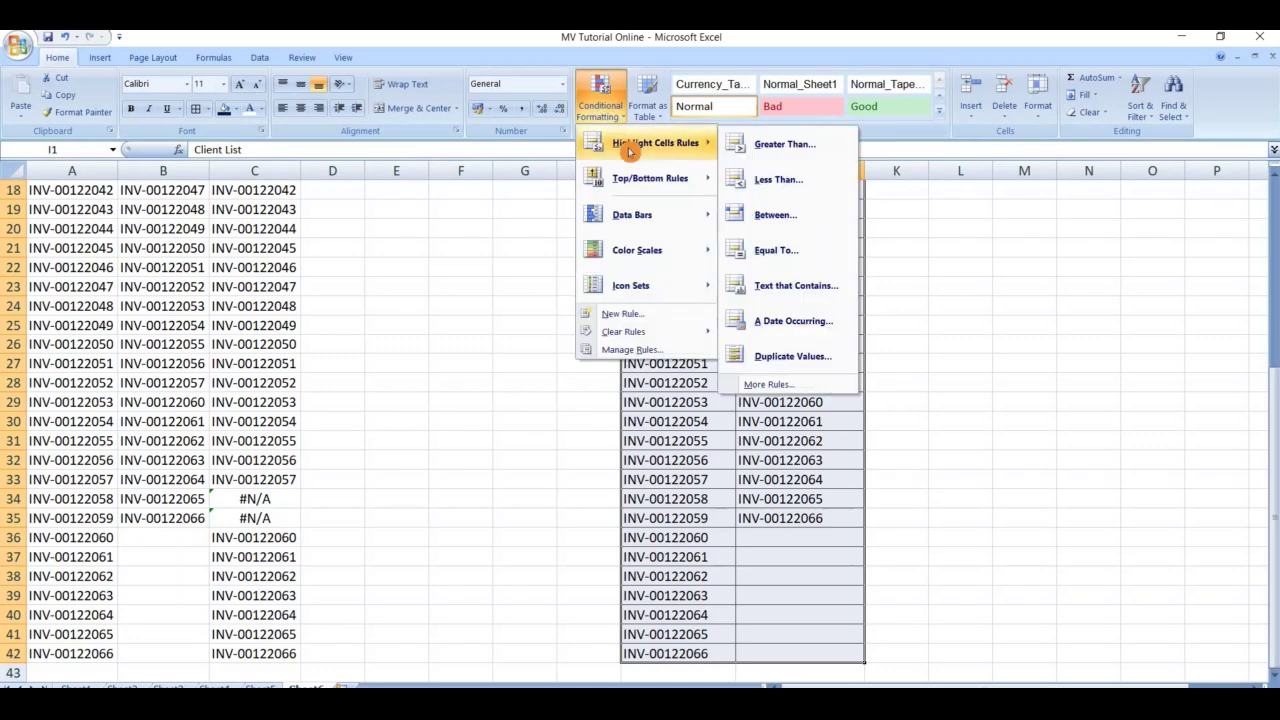
Apply a Unique values rule with Light Red Fill to the lists, then deselect.
left_click(775, 354)
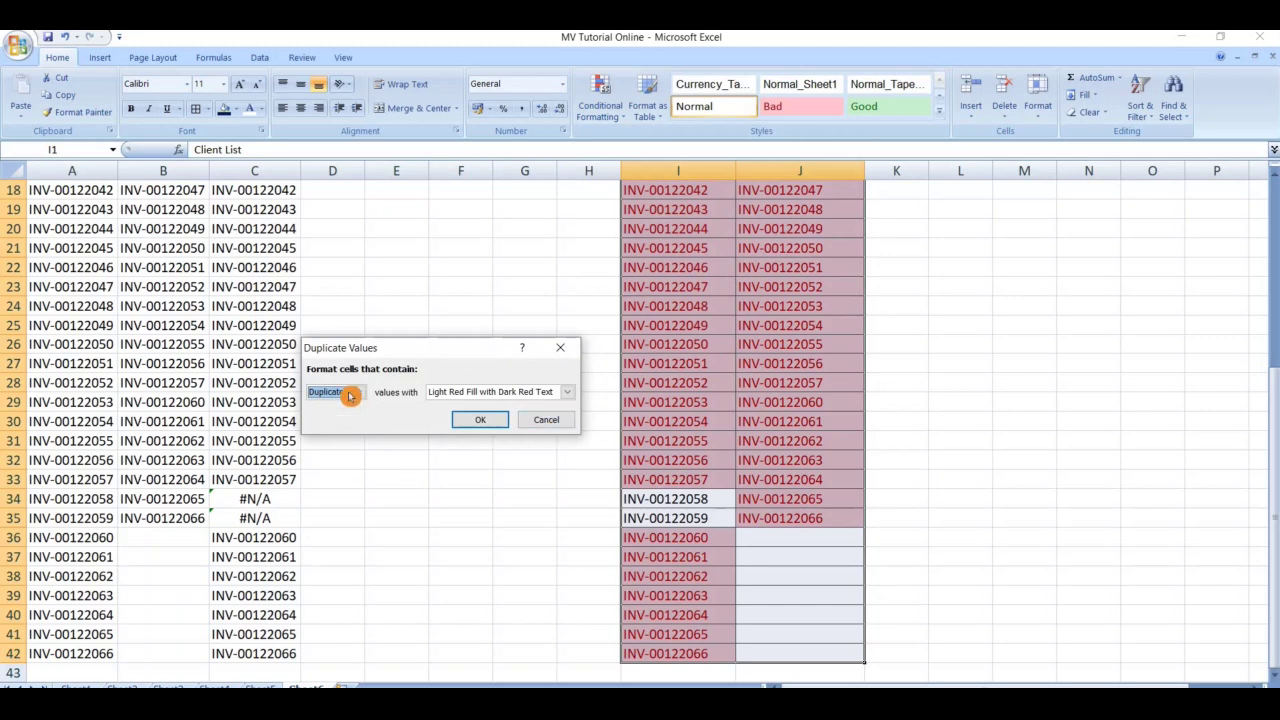
left_click(350, 396)
left_click(345, 391)
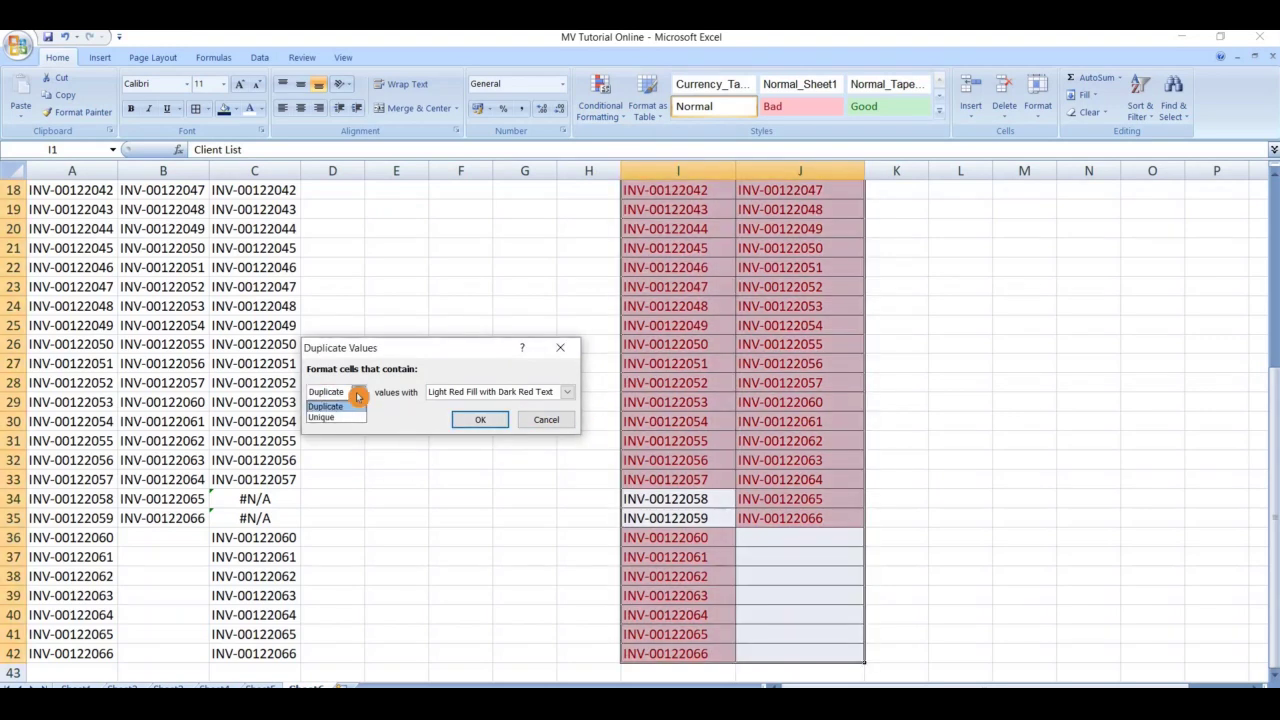
left_click(341, 418)
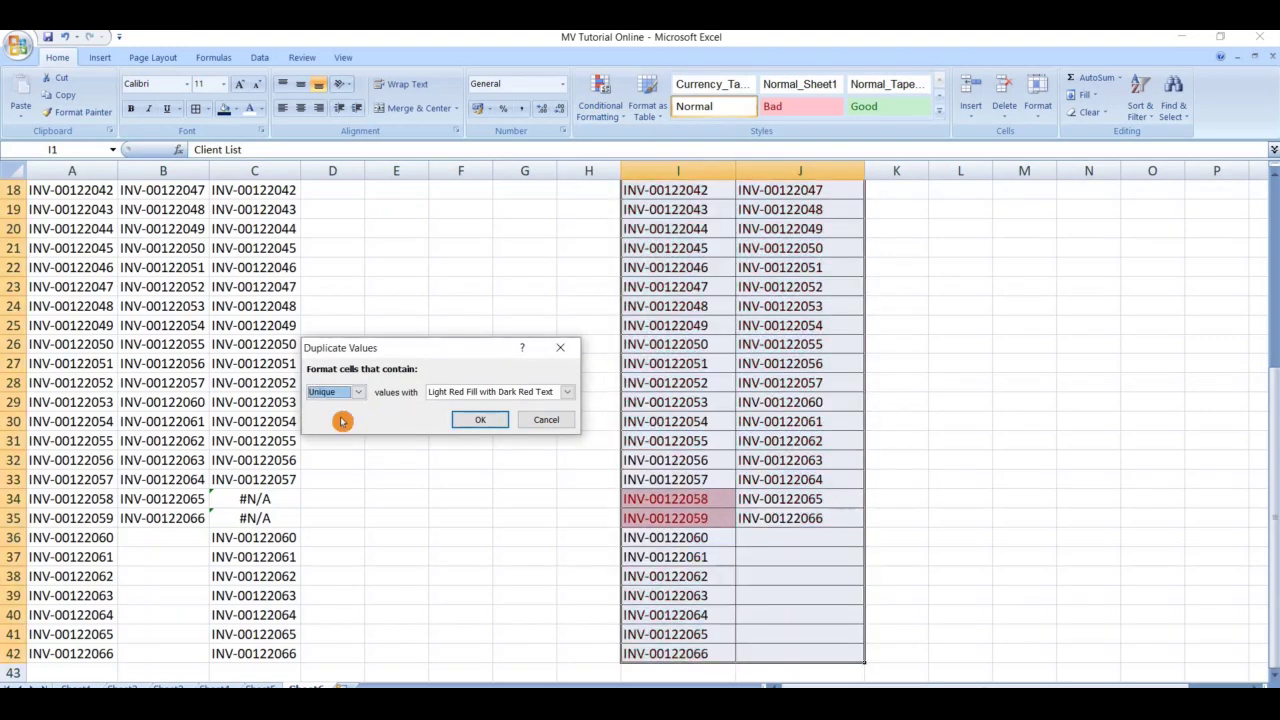
left_click(563, 394)
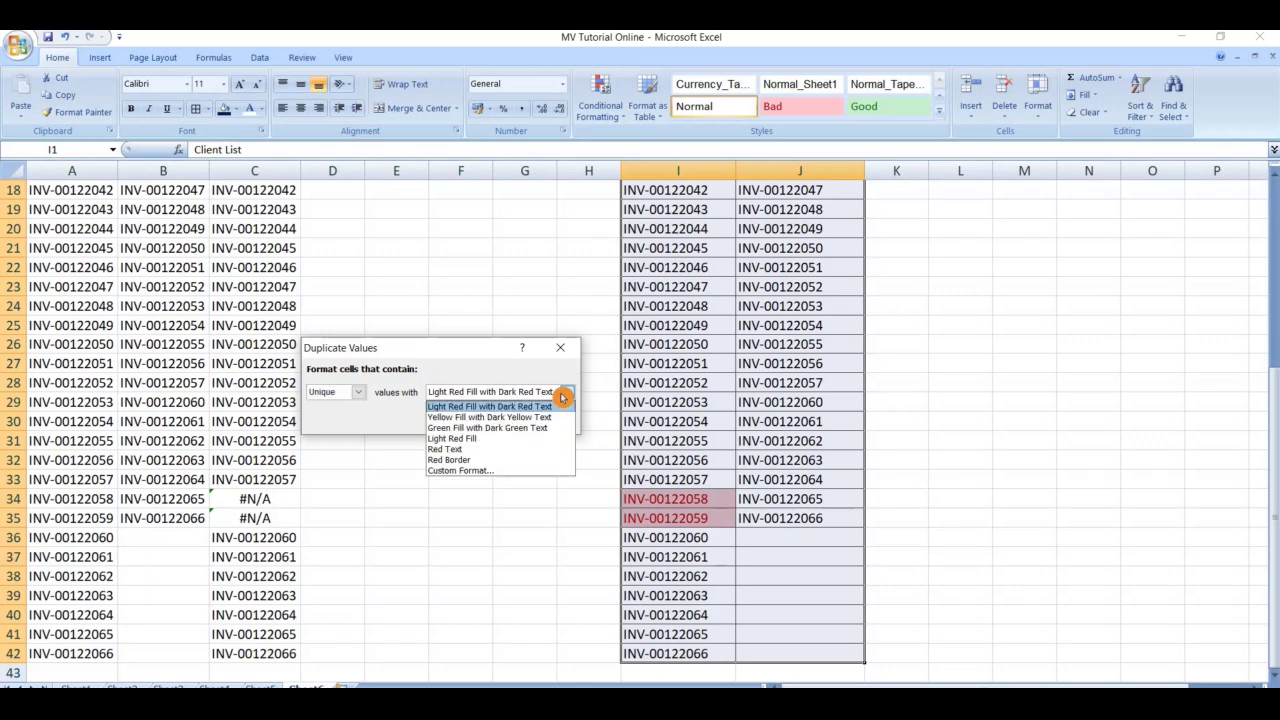
left_click(520, 440)
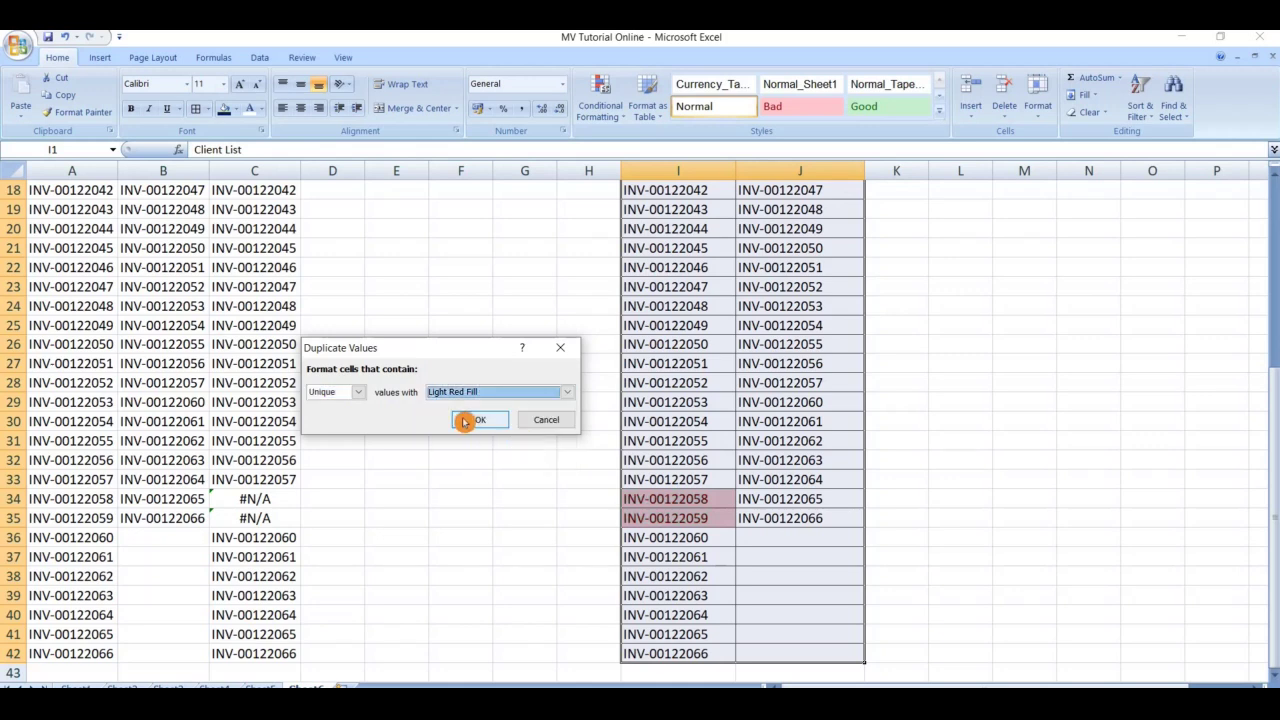
left_click(464, 421)
scroll(748, 437, "up", 2)
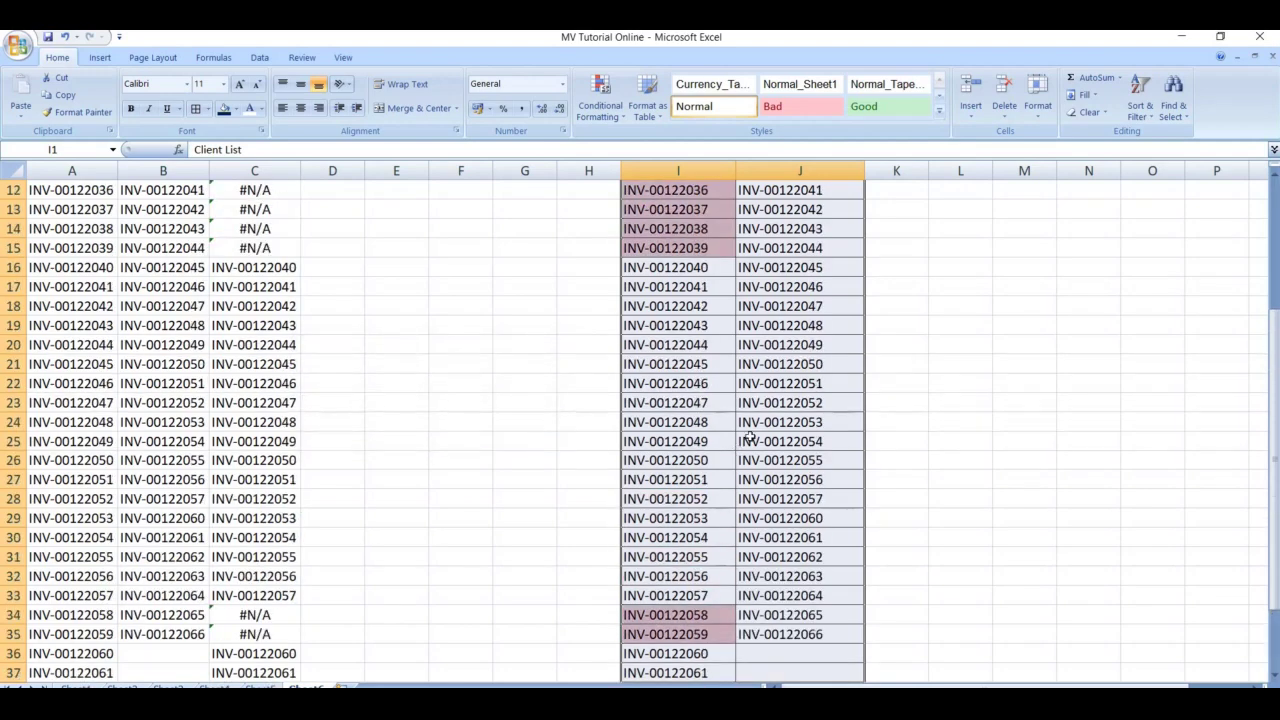
scroll(748, 437, "up", 1)
left_click(886, 363)
scroll(798, 447, "up", 1)
scroll(798, 447, "up", 2)
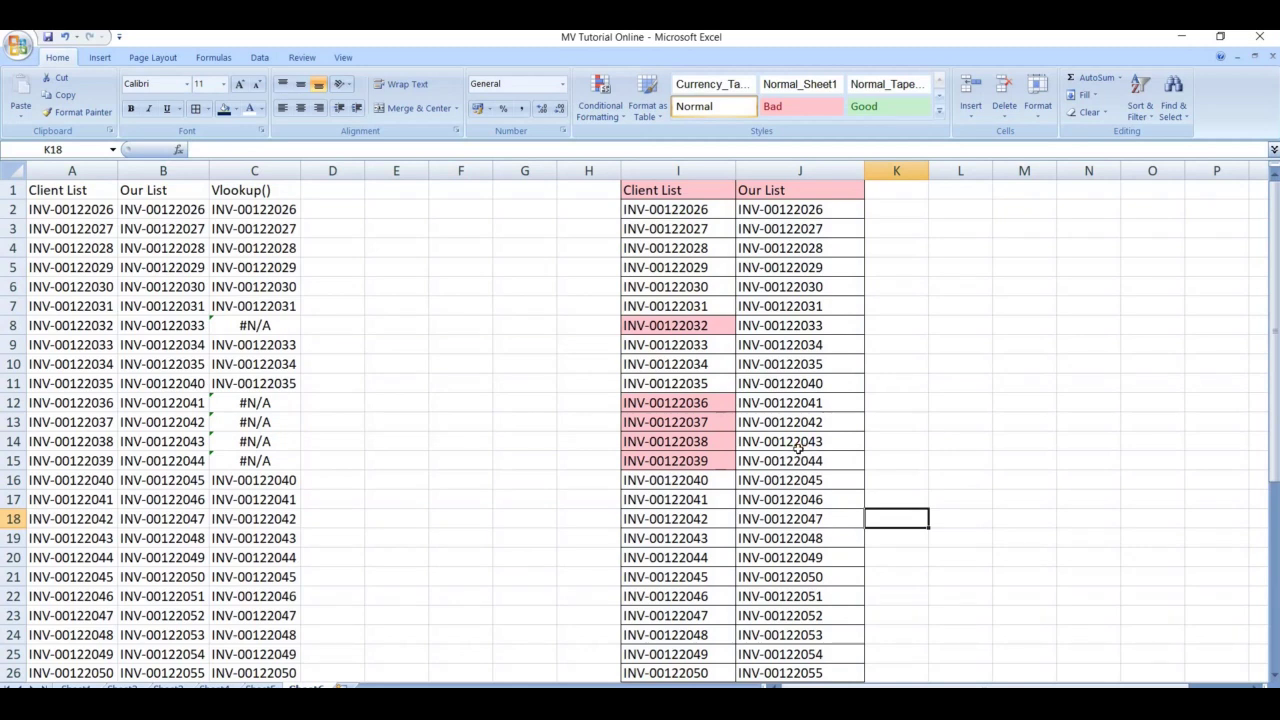
Reselect both invoice lists from I1 down through column J.
left_click(761, 479)
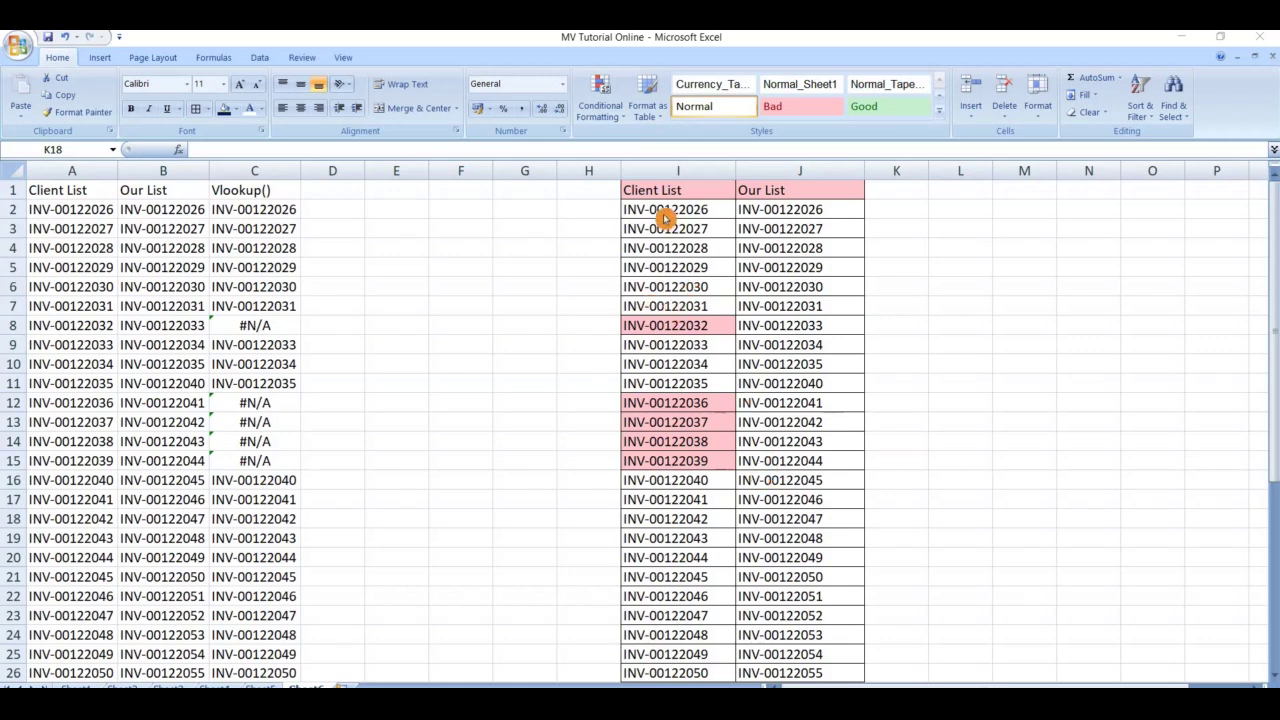
mouse_move(682, 190)
left_mouse_down()
mouse_move(800, 672)
mouse_move(767, 655)
left_mouse_up()
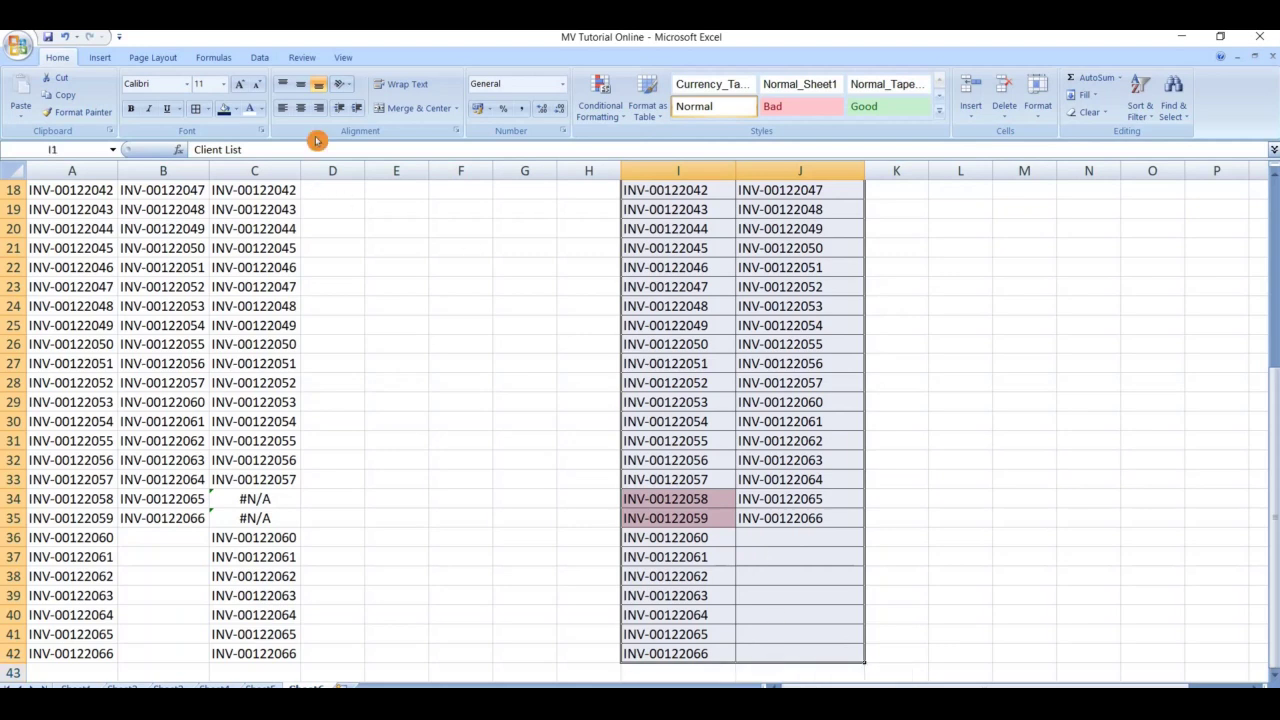
Apply a Duplicate Values rule with Green Fill with Dark Green Text.
left_click(604, 113)
mouse_move(652, 143)
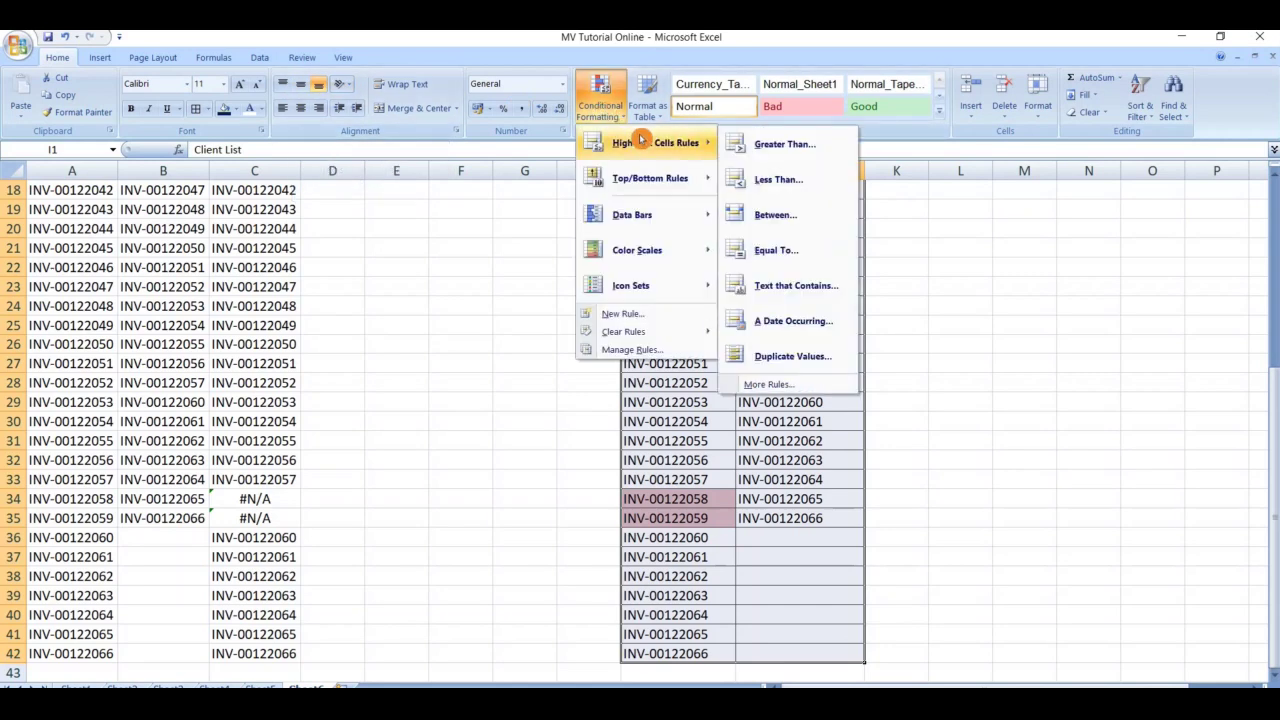
left_click(815, 358)
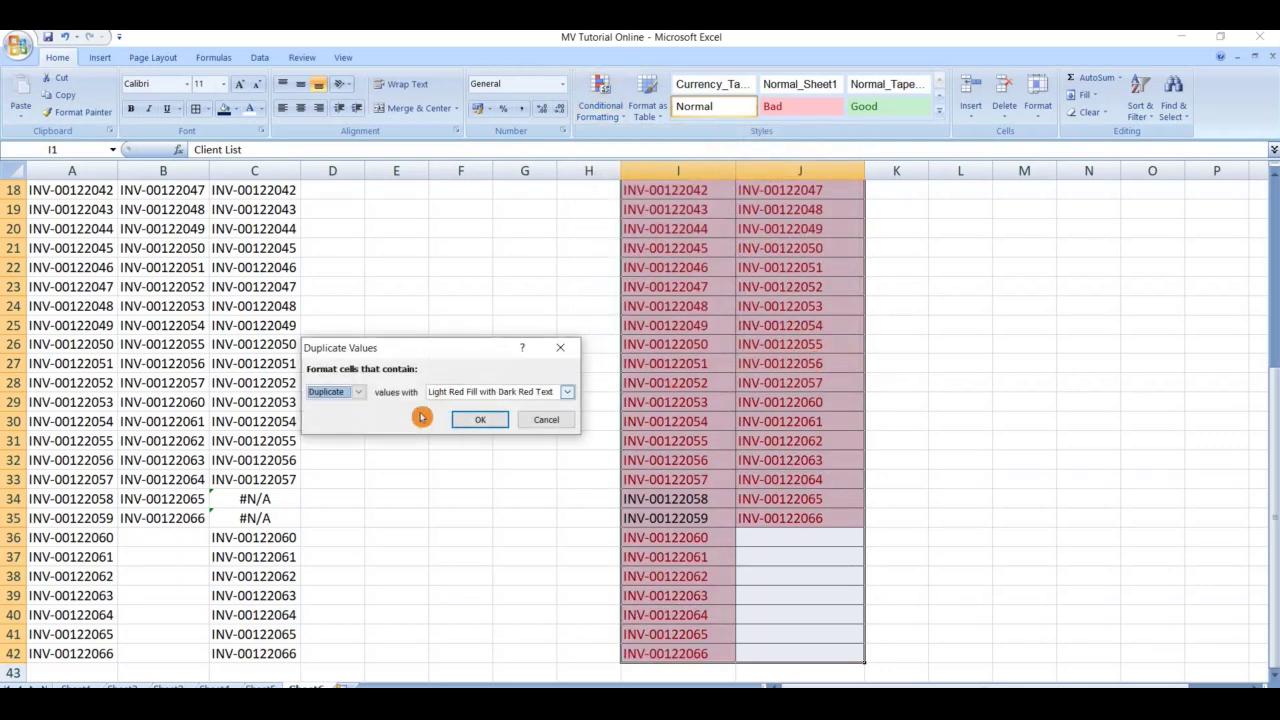
left_click(564, 394)
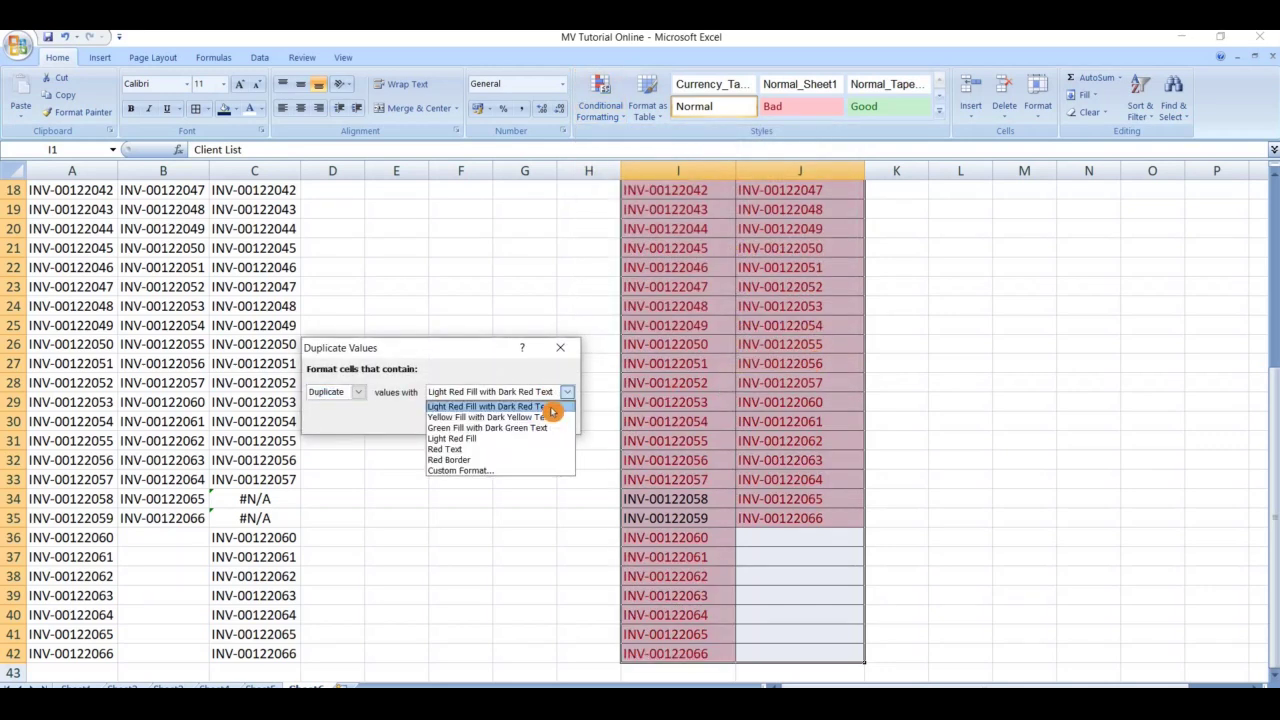
left_click(506, 431)
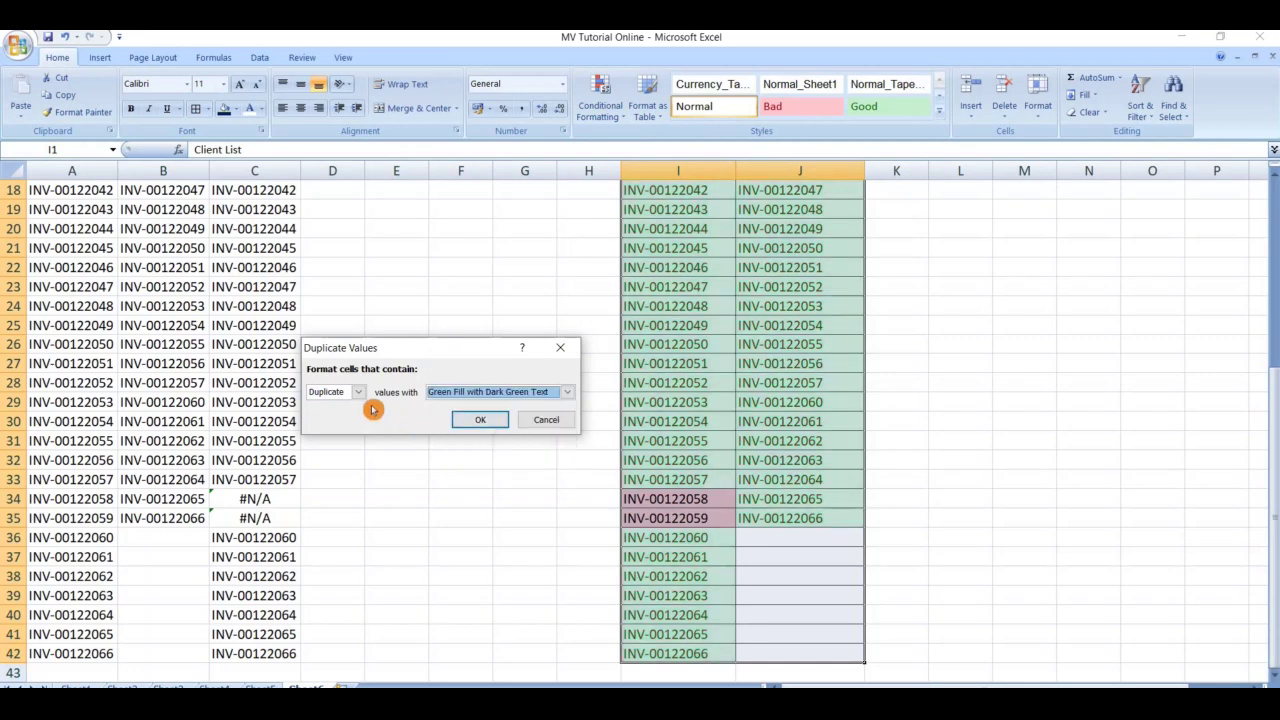
left_click(489, 426)
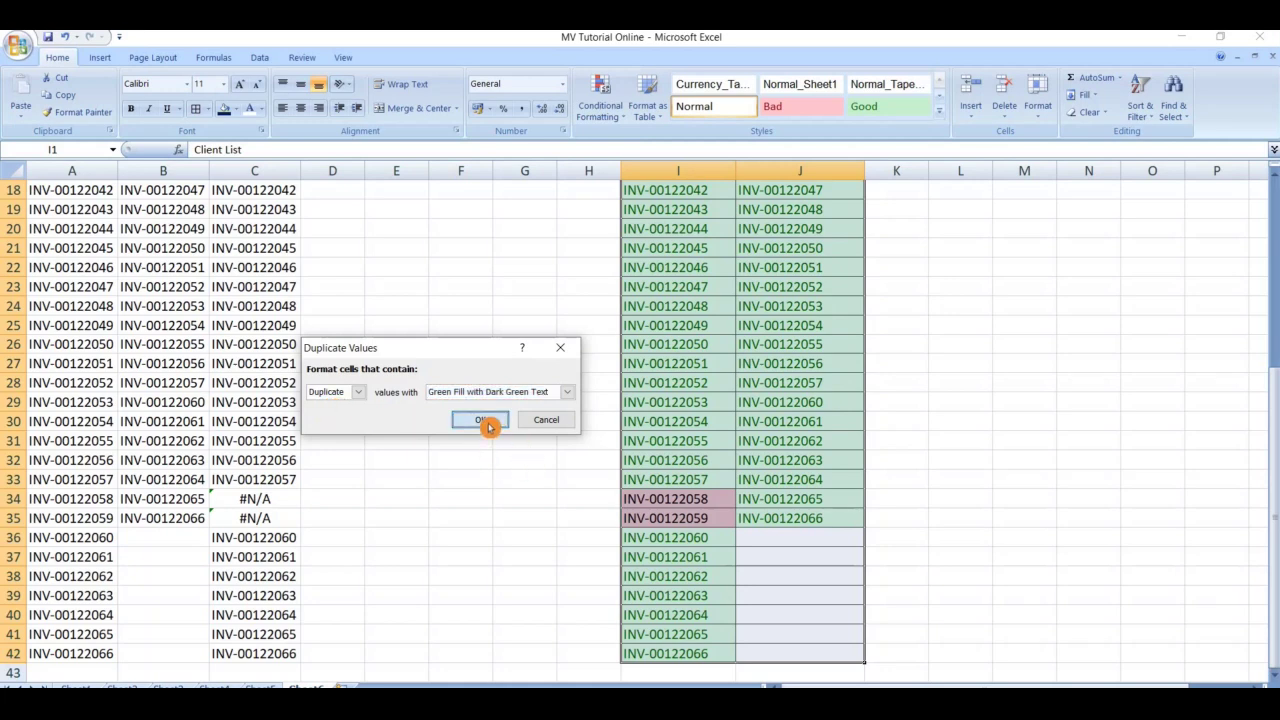